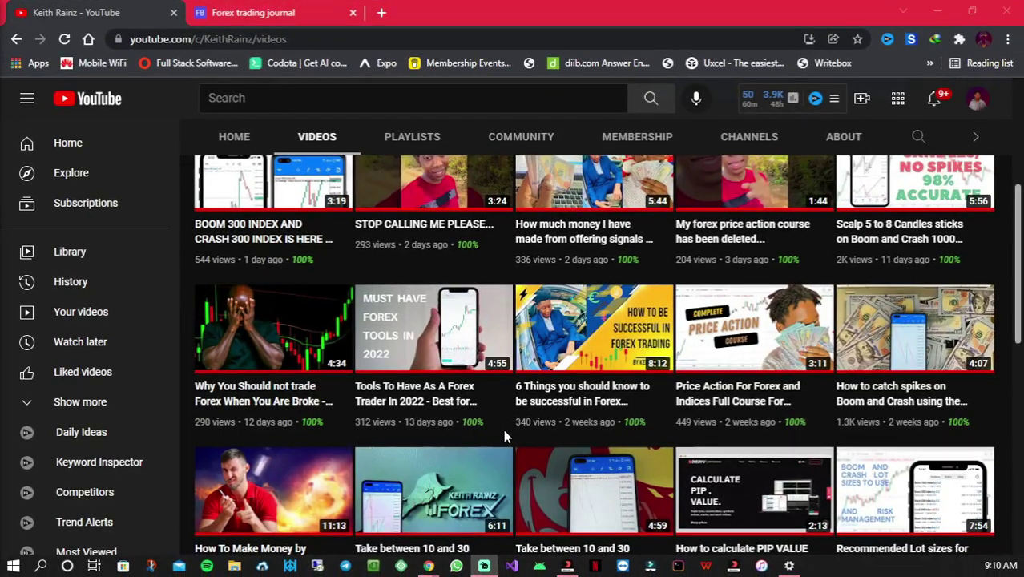
# Switch from YouTube to the Forexbook trading journal browser tab
pyautogui.click(303, 8)
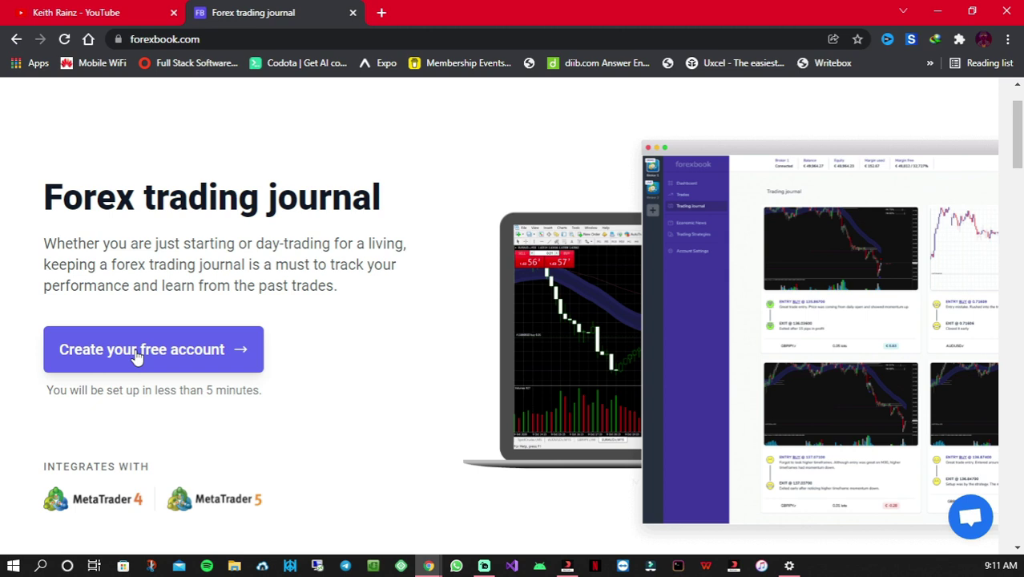
# Log in to the existing Forexbook account, then bring MetaTrader 5 forward
pyautogui.scroll(-1, 408, 340)
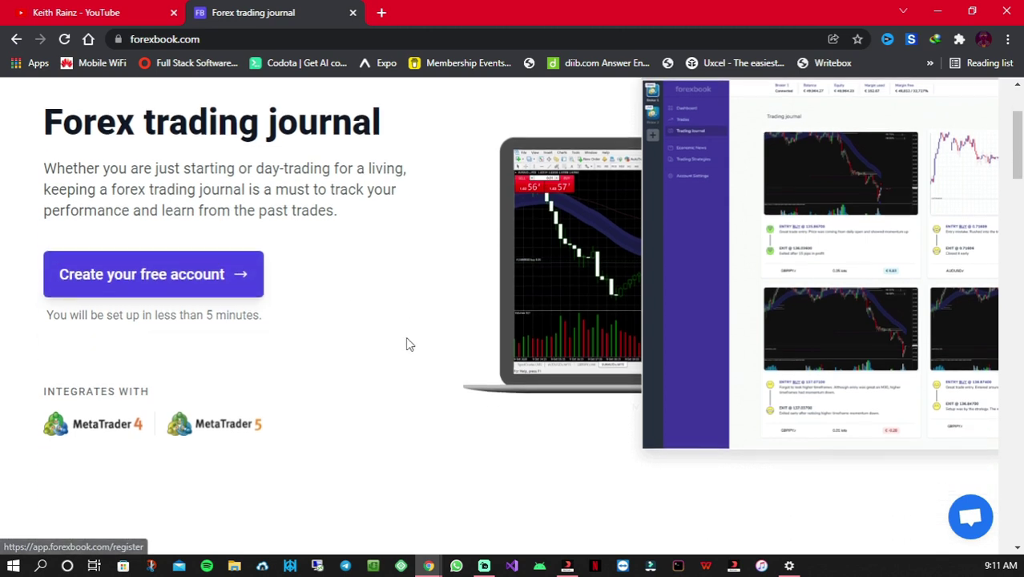
pyautogui.click(259, 282)
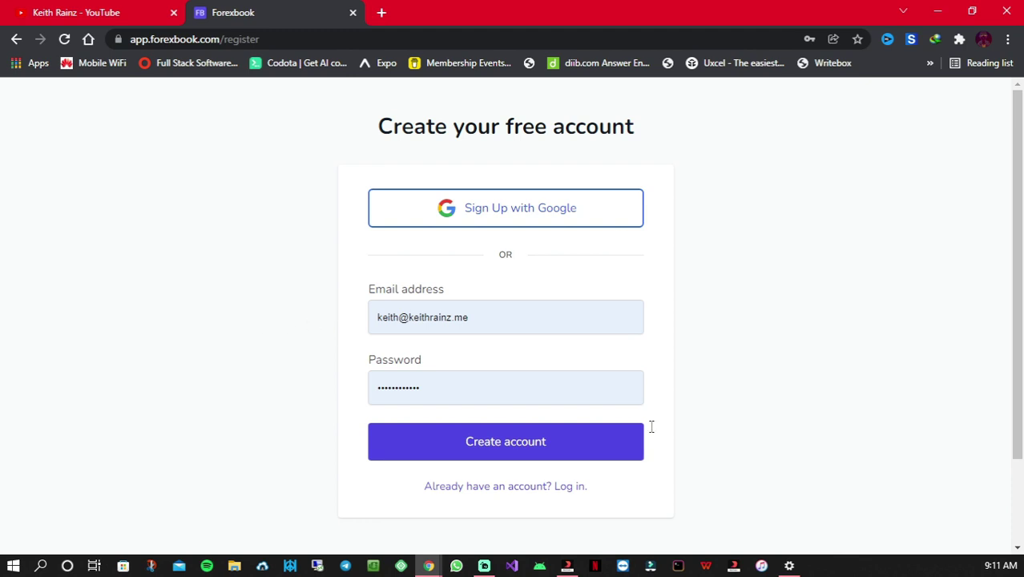
pyautogui.click(571, 488)
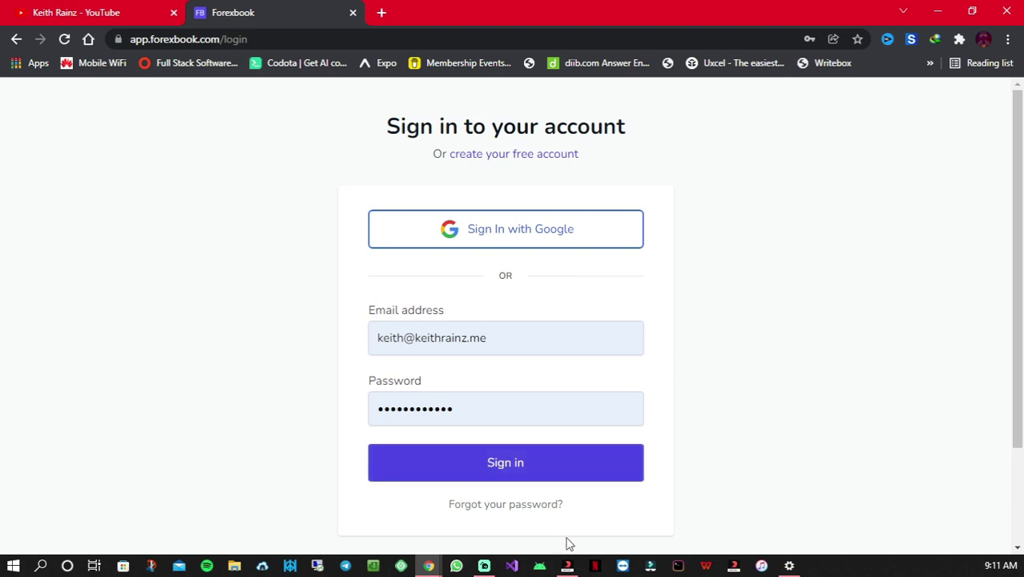
pyautogui.click(569, 565)
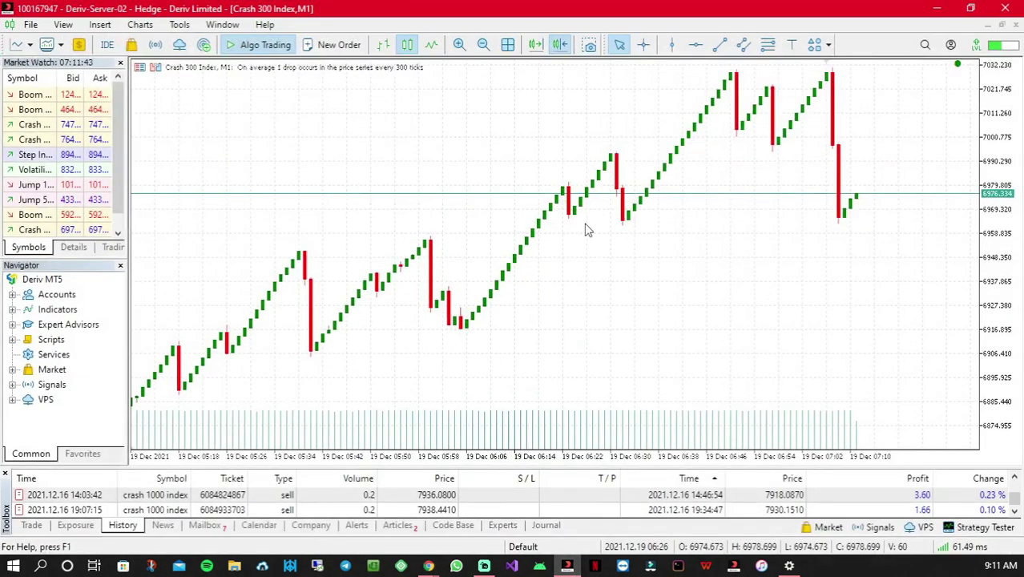
pyautogui.moveTo(572, 225)
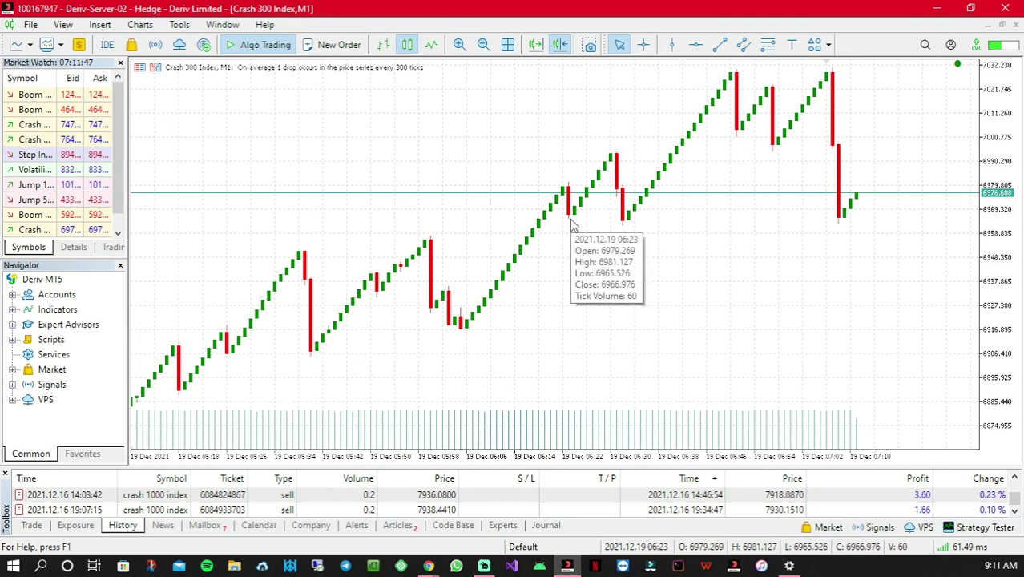
# Copy the Api token from Forexbook's Metatrader Settings page
pyautogui.hotkey('alt', 'Tab')
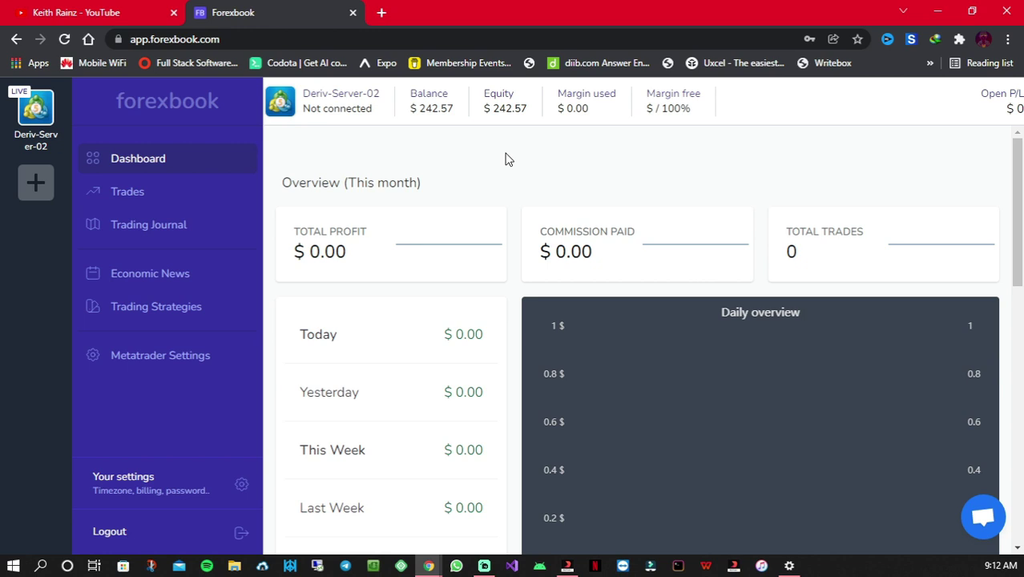
pyautogui.click(137, 363)
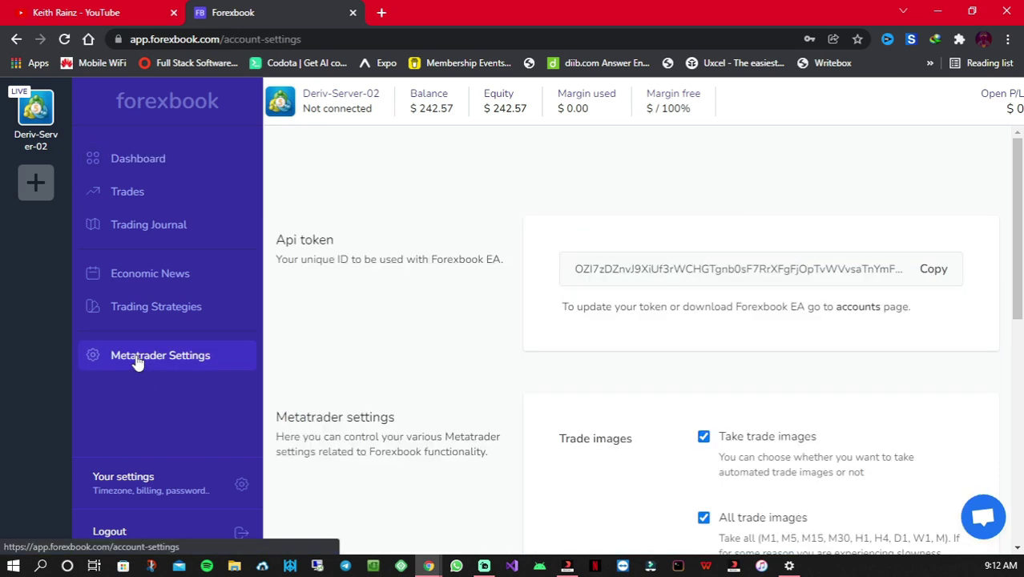
pyautogui.scroll(-2, 842, 261)
pyautogui.scroll(-2, 842, 260)
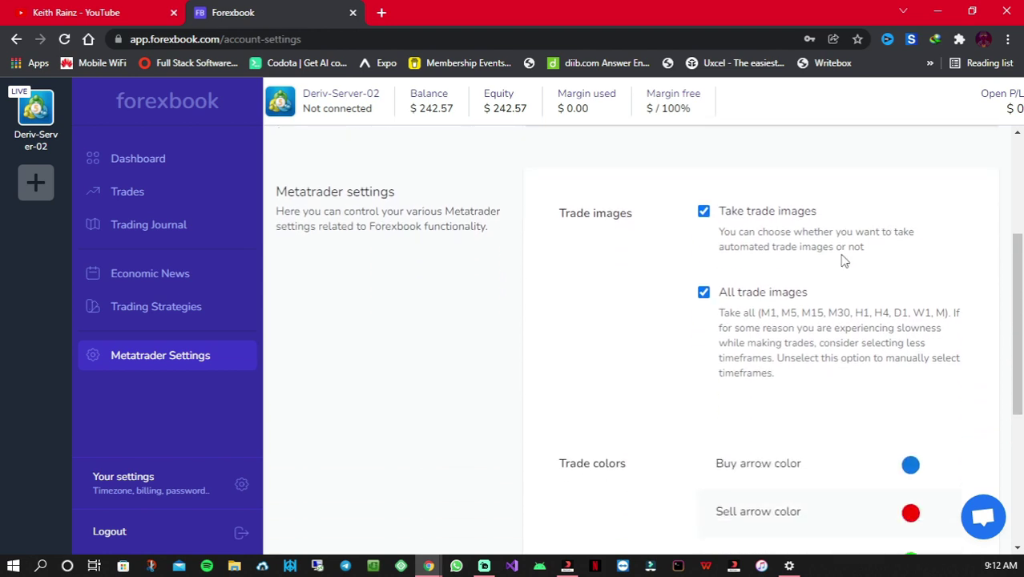
pyautogui.scroll(-3, 843, 261)
pyautogui.scroll(-1, 842, 260)
pyautogui.scroll(5, 842, 260)
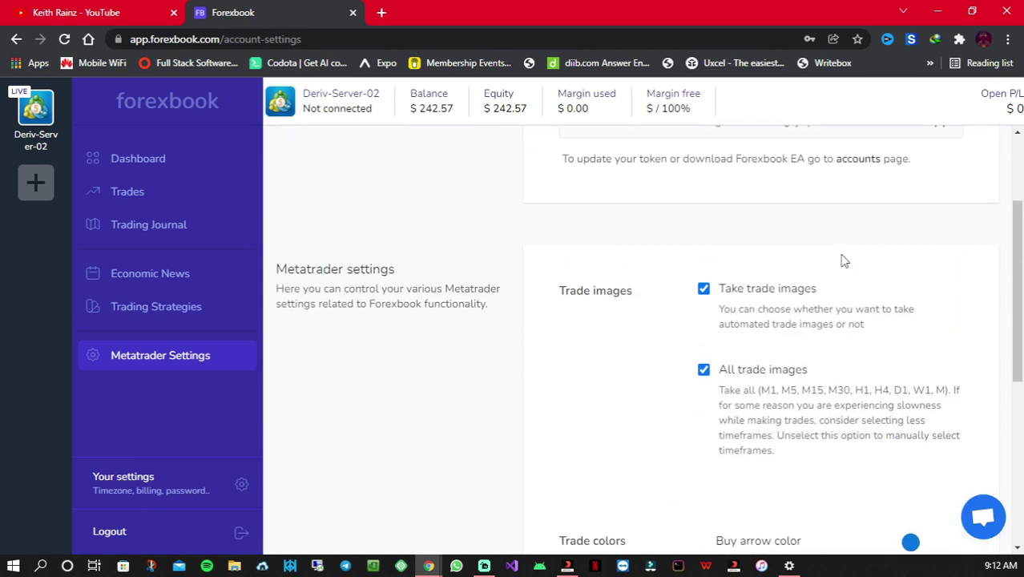
pyautogui.scroll(3, 841, 259)
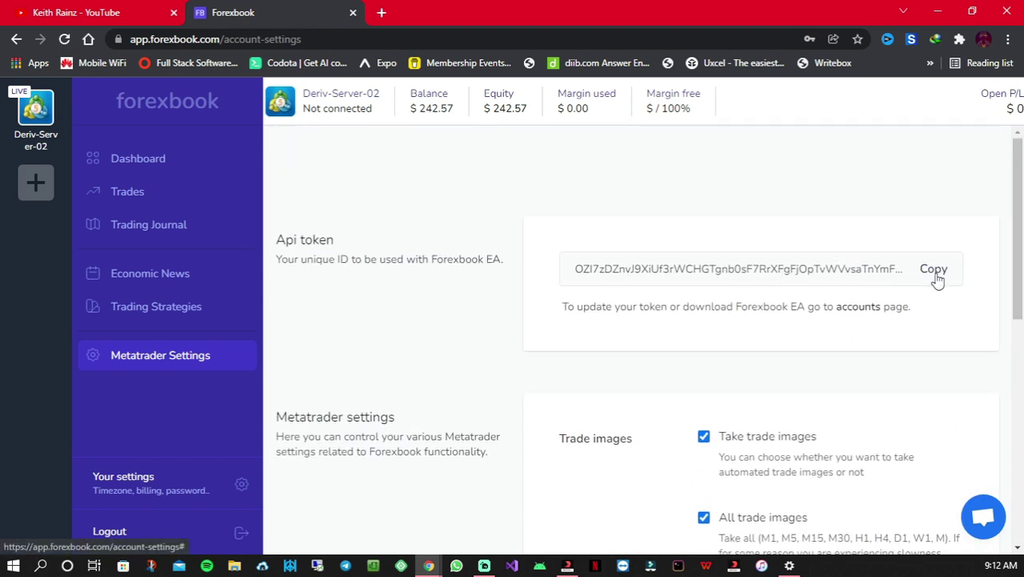
pyautogui.click(936, 277)
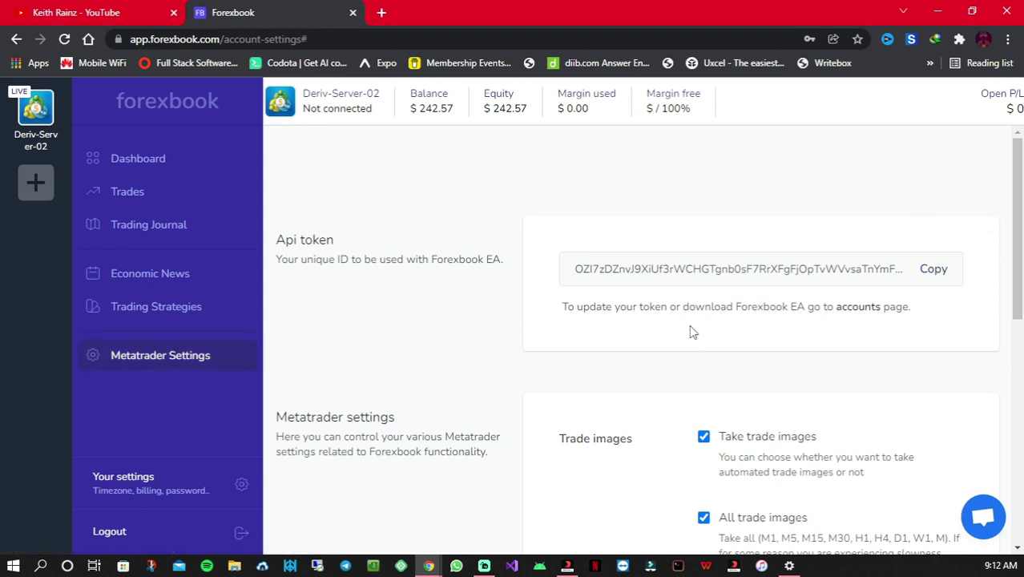
# Download forexbook.ex5 for MetaTrader 5 from the accounts page's Setup new account section
pyautogui.click(875, 306)
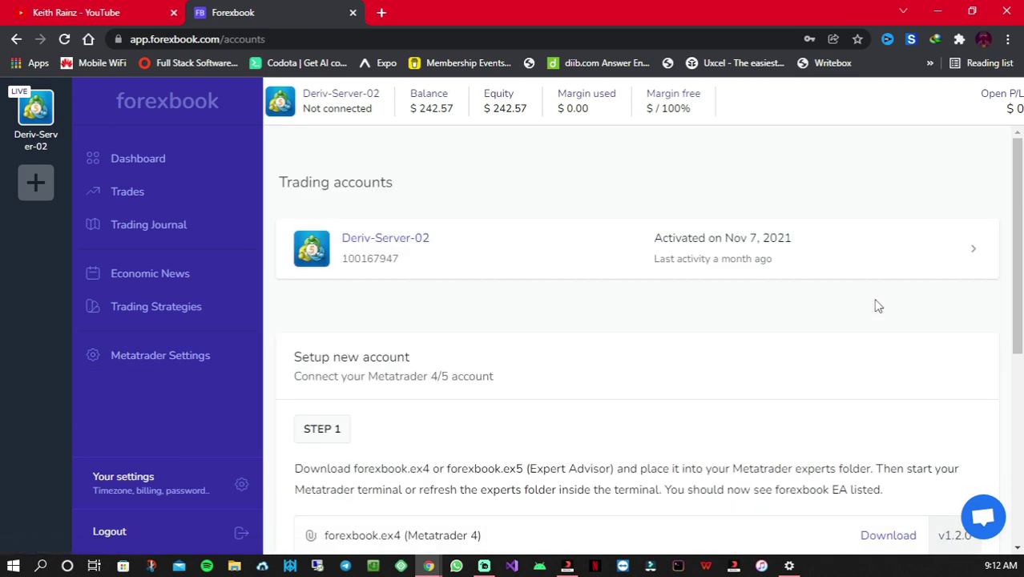
pyautogui.scroll(-2, 609, 323)
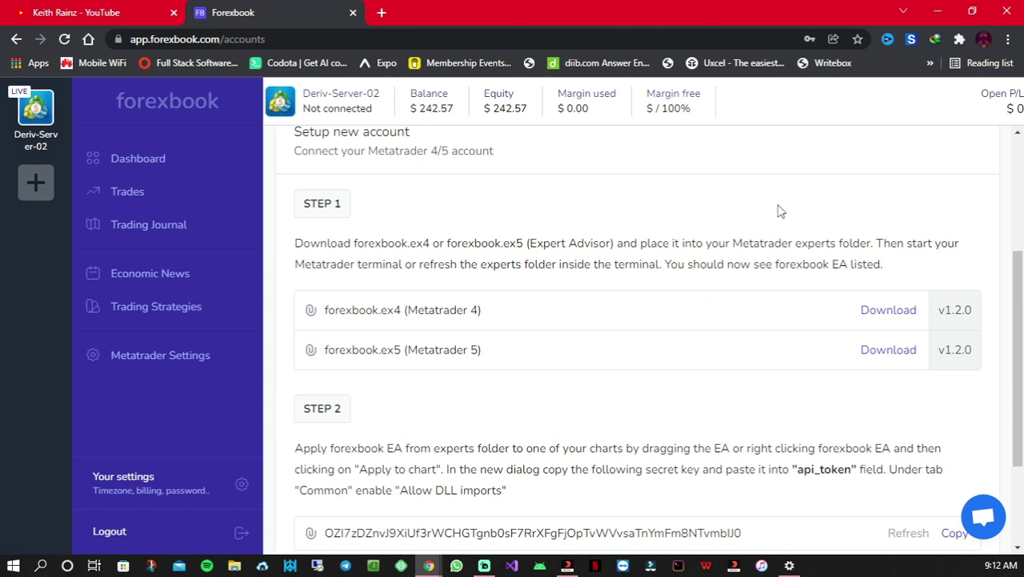
pyautogui.click(885, 352)
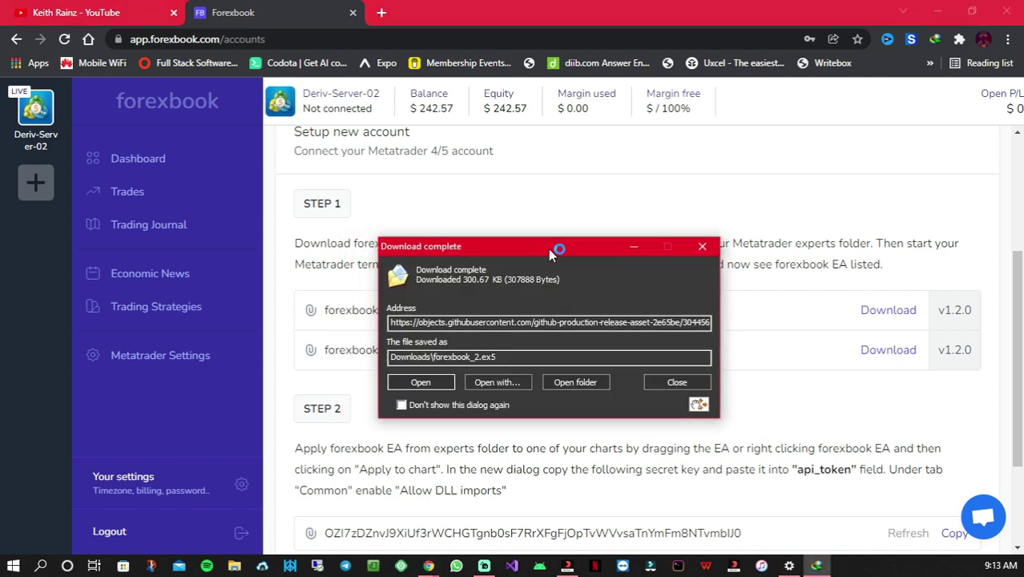
# Open the Downloads folder and MetaTrader 5's data folder at MQL5\Experts
pyautogui.click(589, 388)
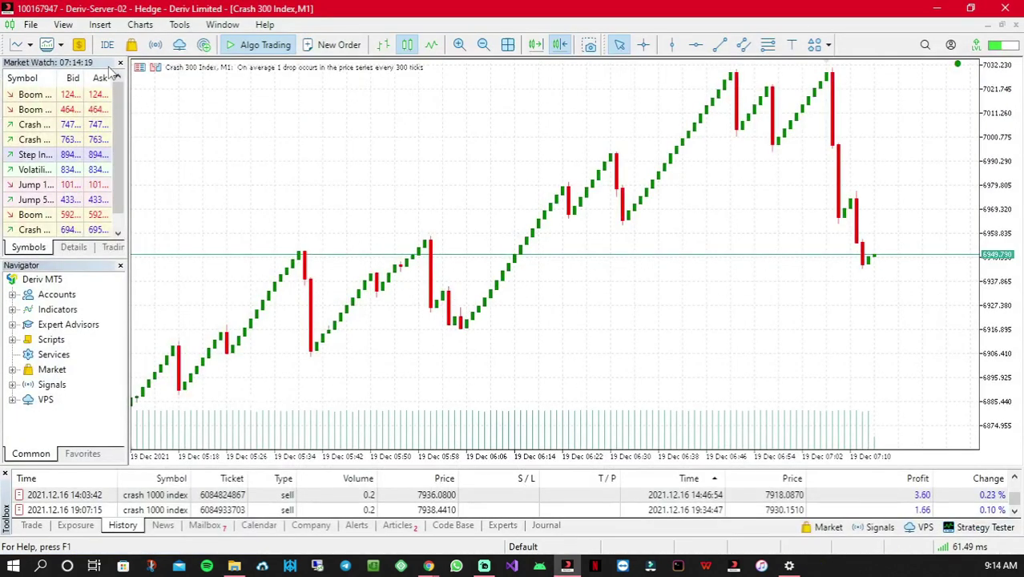
pyautogui.click(30, 25)
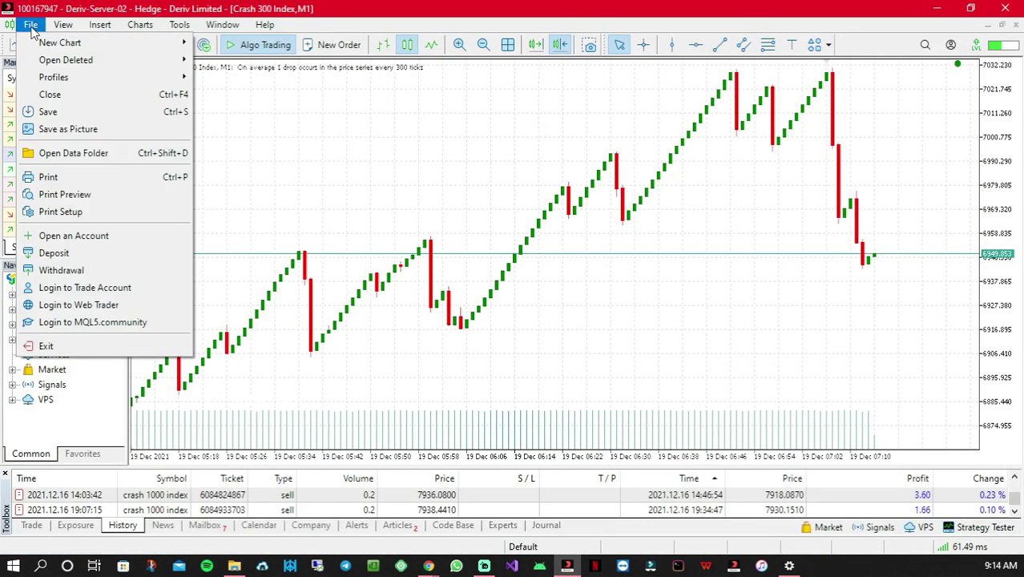
pyautogui.click(56, 158)
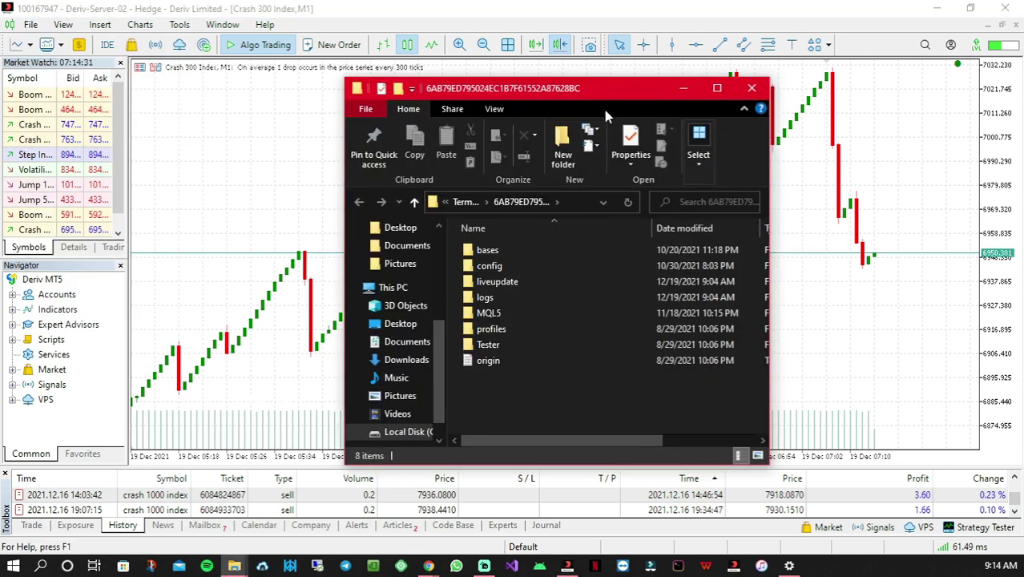
pyautogui.click(492, 316)
pyautogui.doubleClick(492, 316)
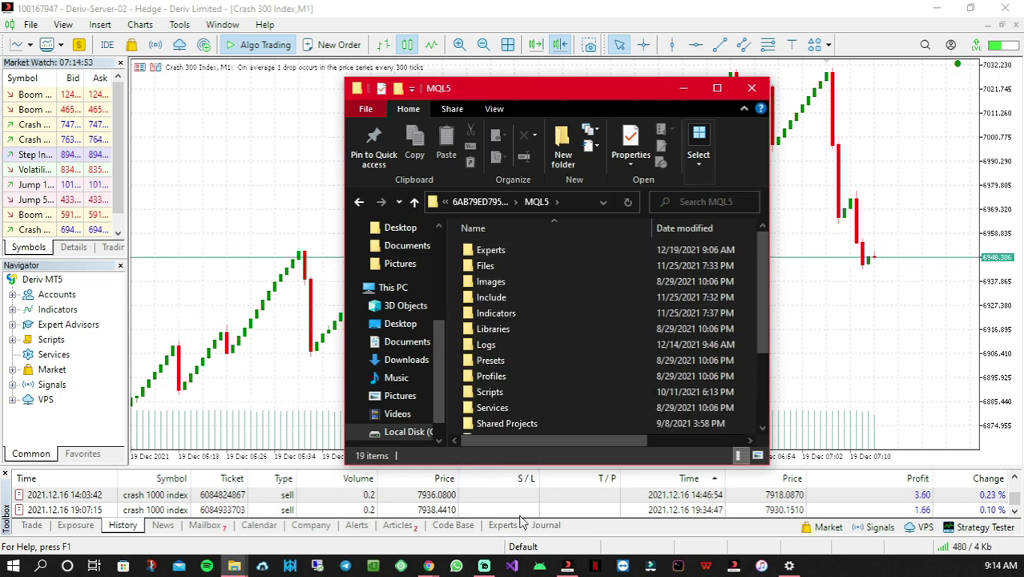
pyautogui.doubleClick(490, 252)
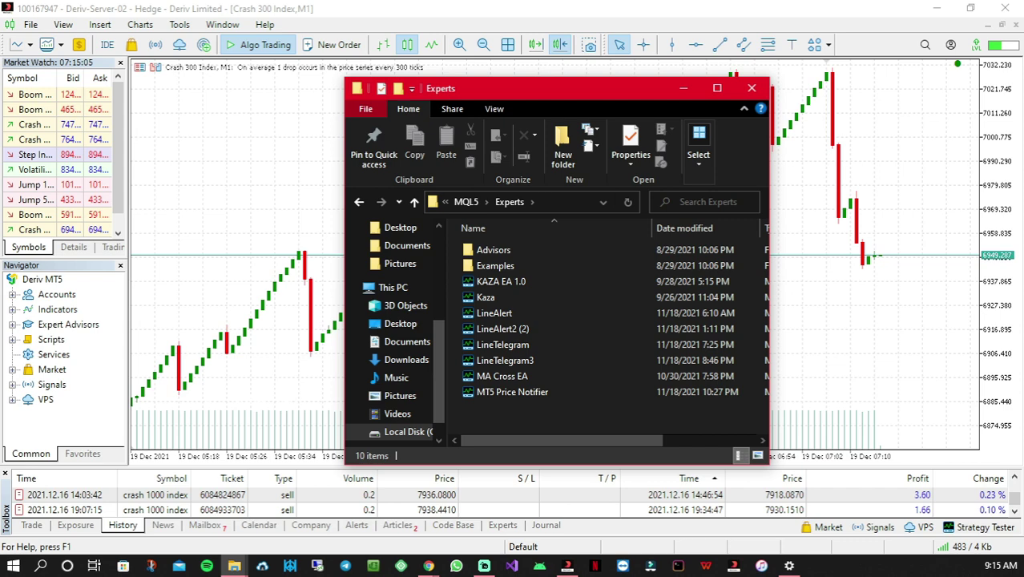
# Move forexbook_2 from Downloads into the Experts folder and close Downloads
pyautogui.moveTo(245, 144); pyautogui.dragTo(179, 271)
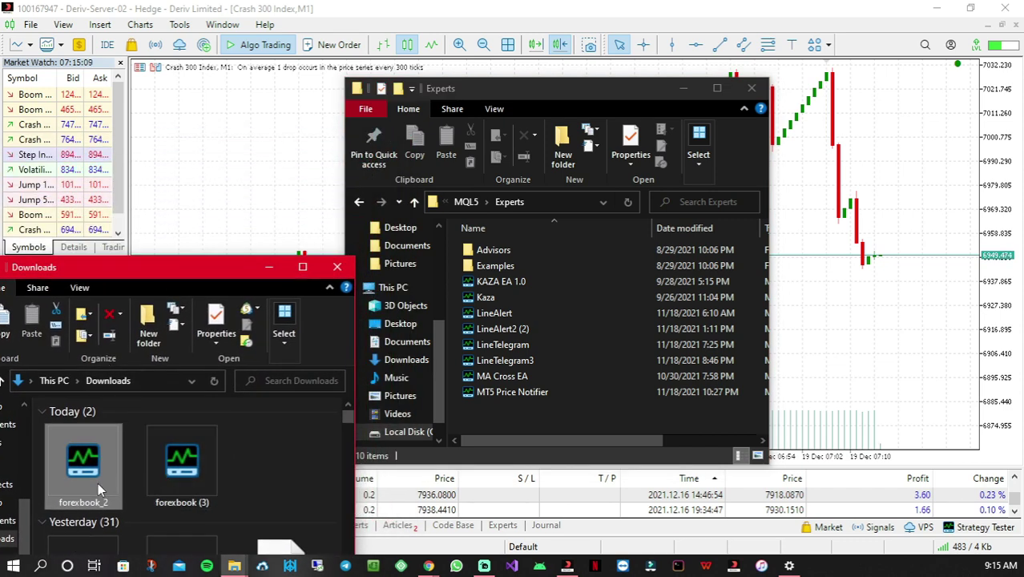
pyautogui.moveTo(98, 483)
pyautogui.mouseDown()
pyautogui.moveTo(170, 457)
pyautogui.moveTo(507, 430)
pyautogui.mouseUp()
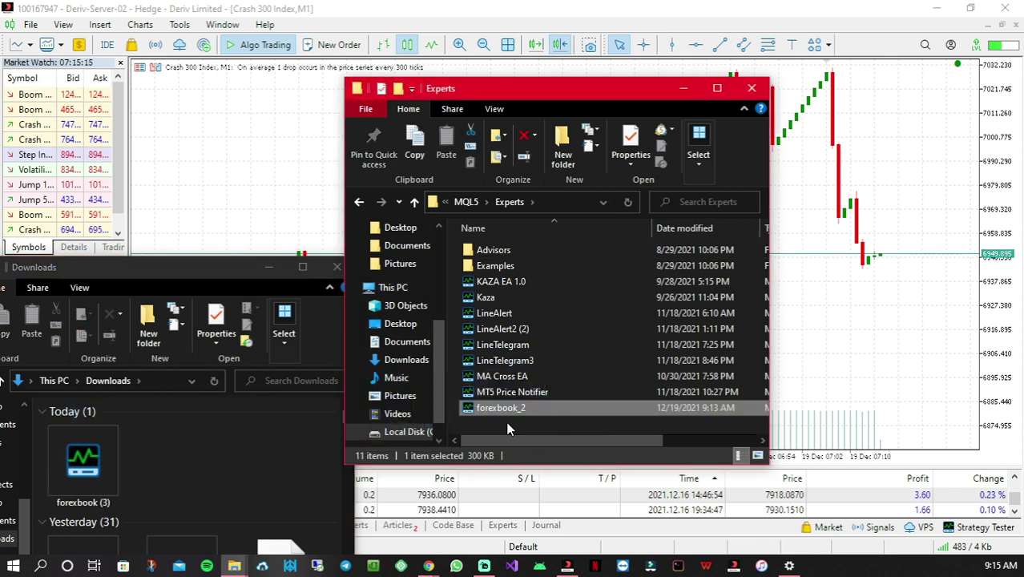
pyautogui.click(268, 266)
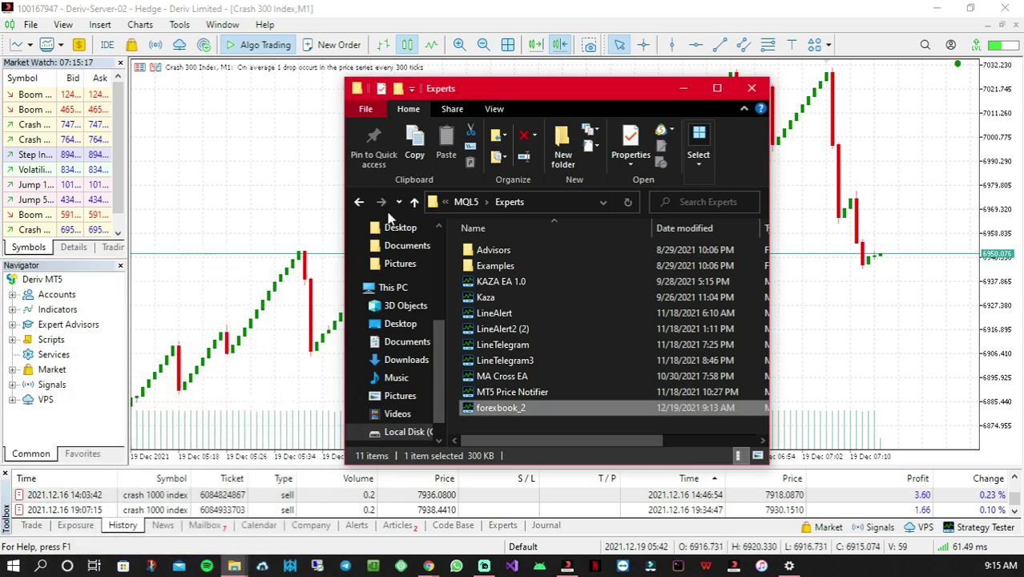
# Refresh and expand the Expert Advisors list in MetaTrader's Navigator
pyautogui.click(683, 89)
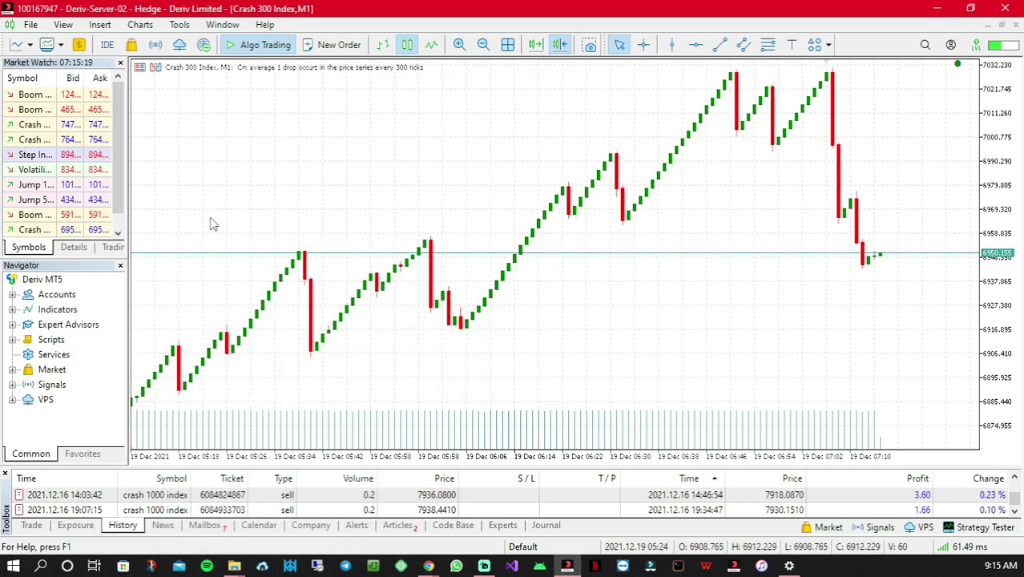
pyautogui.click(58, 325)
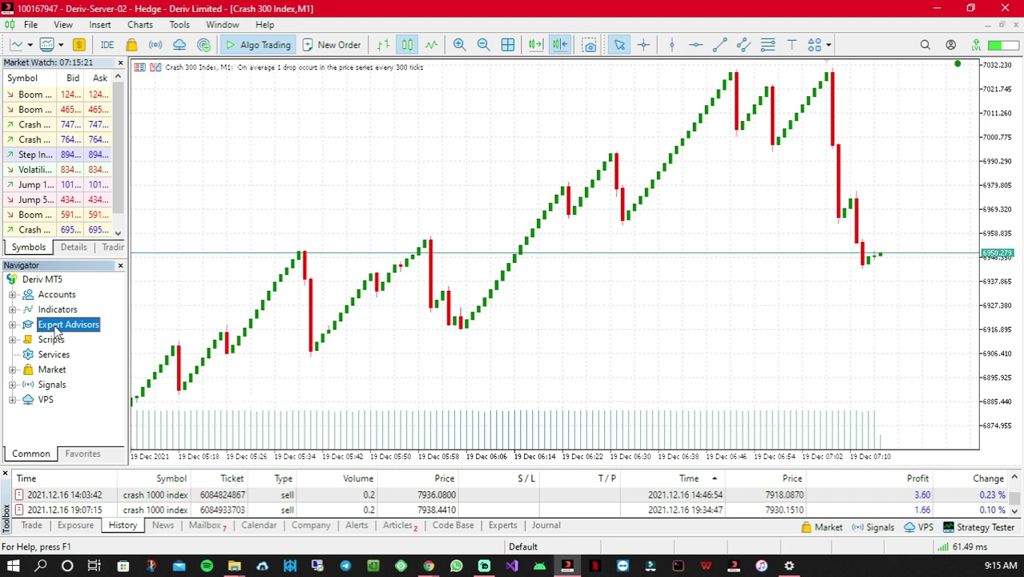
pyautogui.rightClick(56, 327)
pyautogui.click(121, 411)
pyautogui.click(13, 329)
# Attach forexbook_2 to the Crash 300 Index chart
pyautogui.scroll(-3, 86, 325)
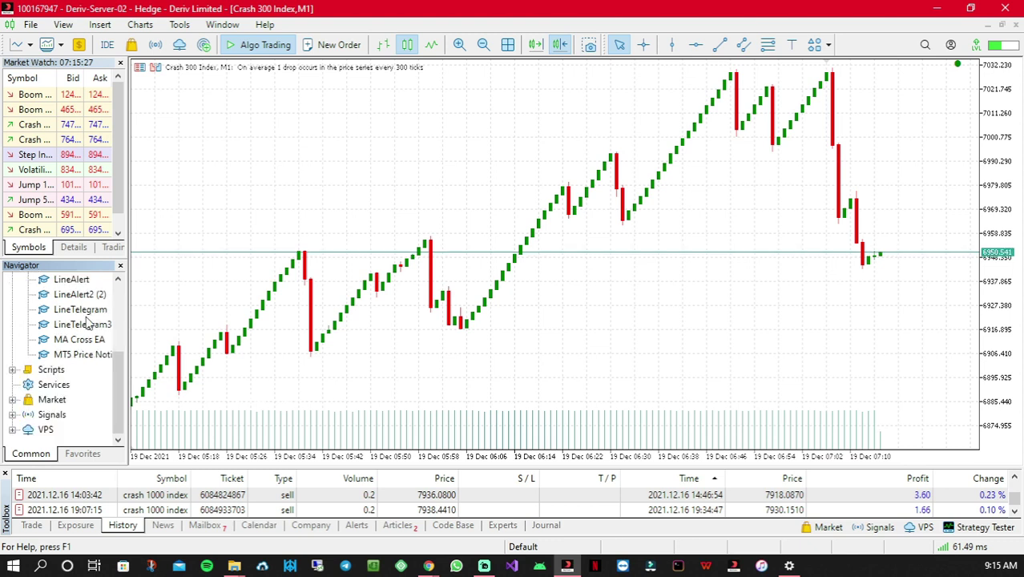
pyautogui.scroll(1, 80, 354)
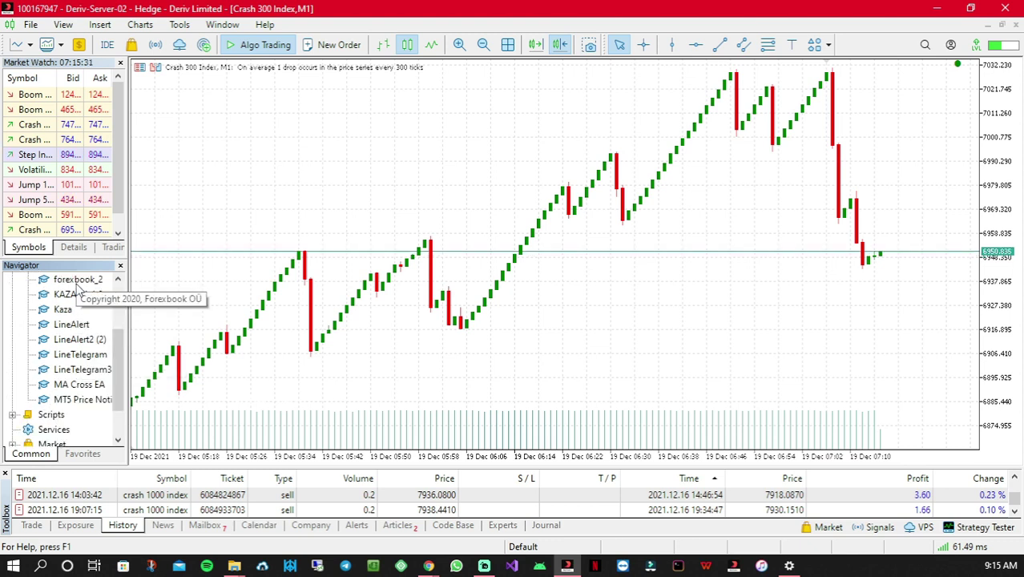
pyautogui.scroll(1, 78, 290)
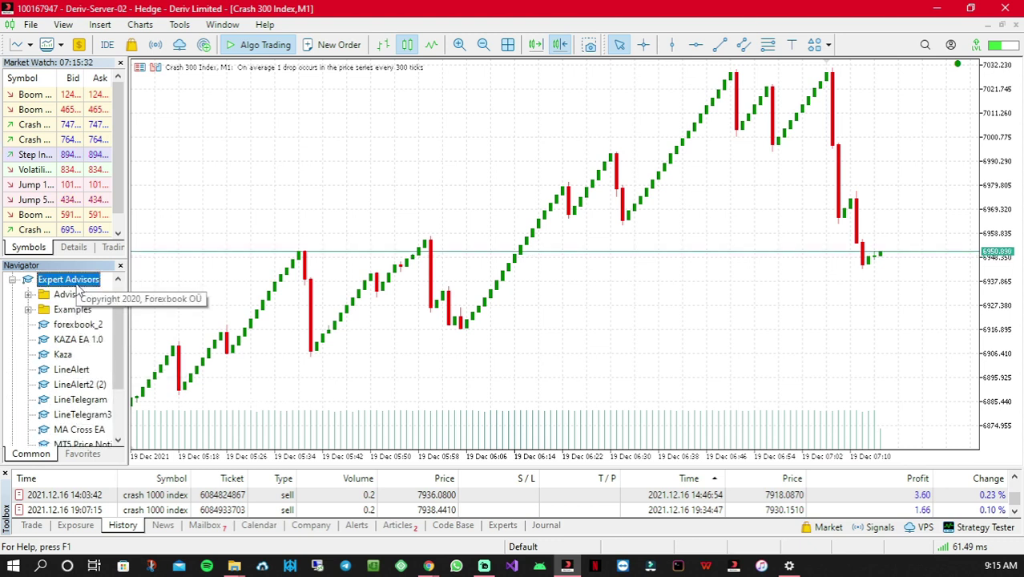
pyautogui.click(73, 327)
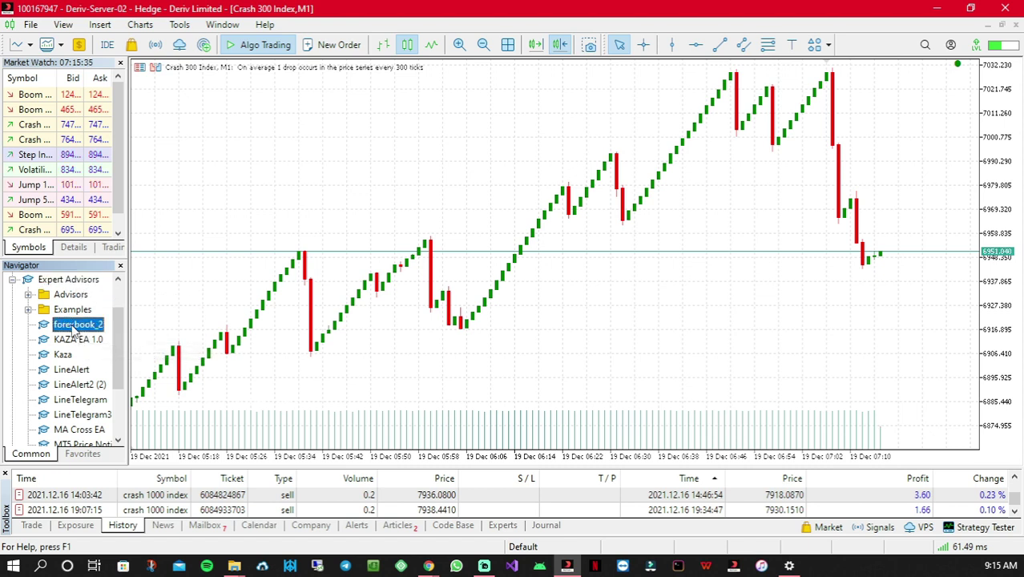
pyautogui.moveTo(73, 329); pyautogui.dragTo(447, 199)
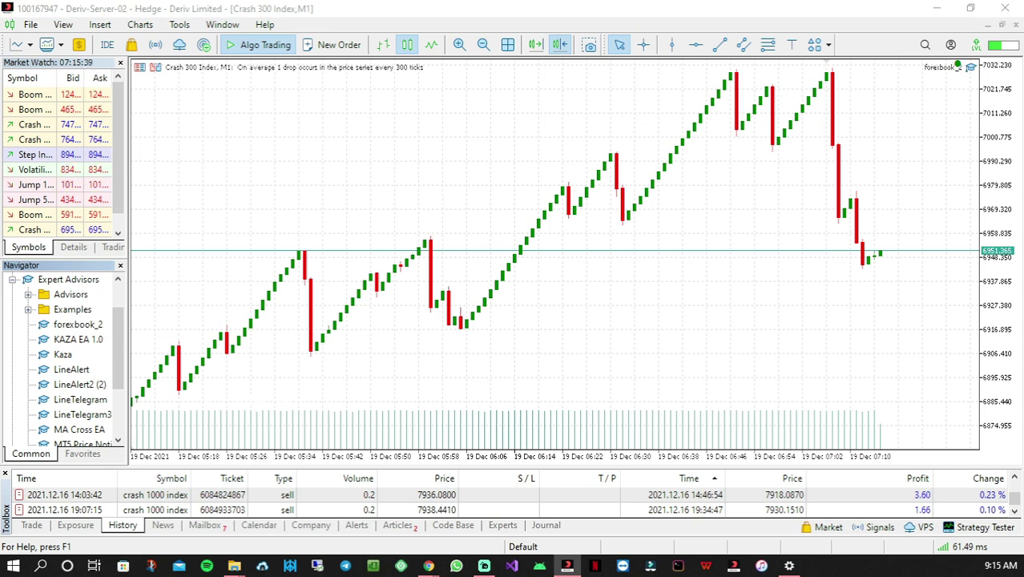
# Allow DLL imports for forexbook_2 and review its Common permissions
pyautogui.moveTo(653, 91); pyautogui.dragTo(474, 96)
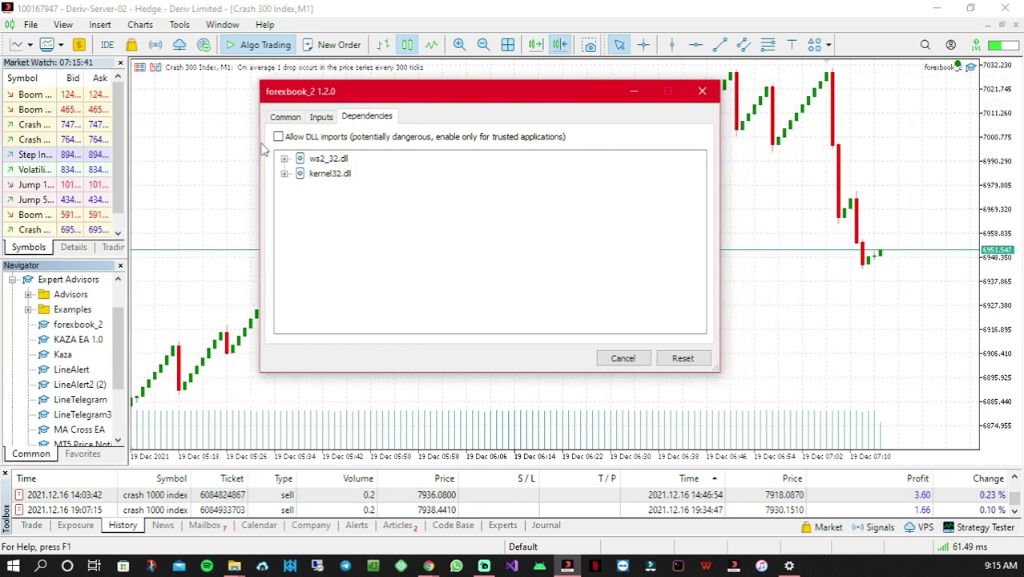
pyautogui.click(278, 137)
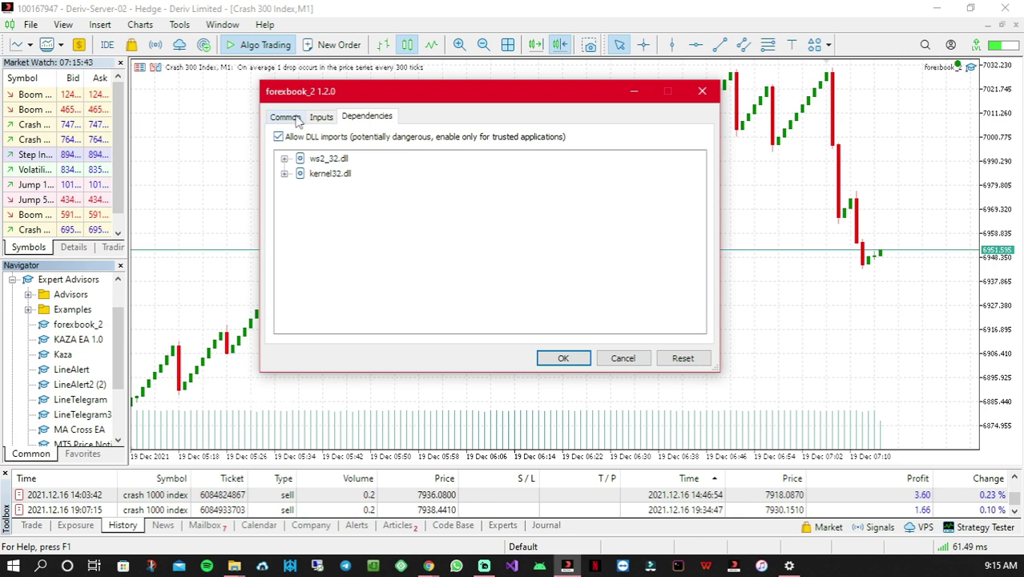
pyautogui.click(285, 116)
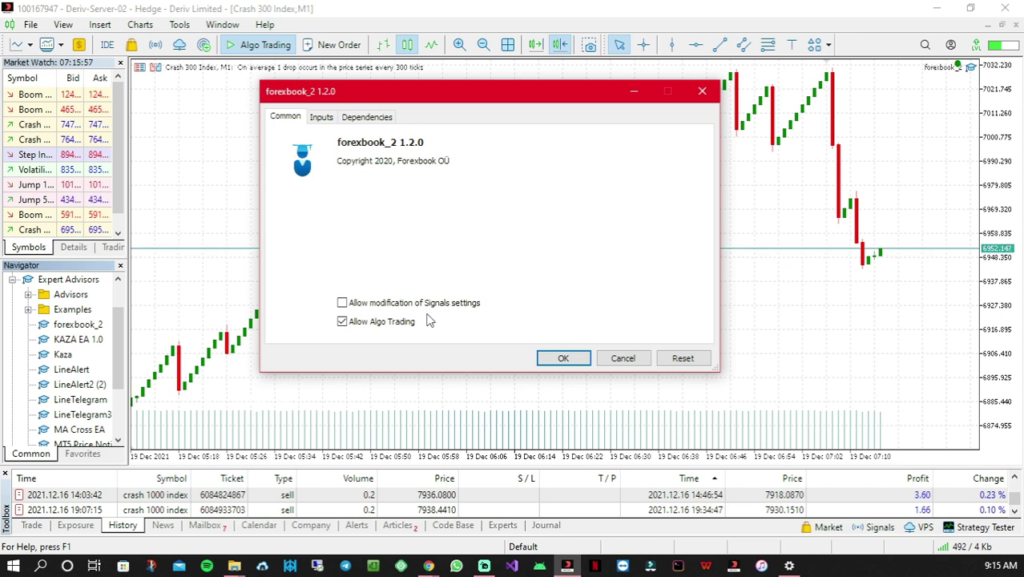
# Paste the copied Forexbook API token into forexbook_2's api_token input
pyautogui.click(330, 118)
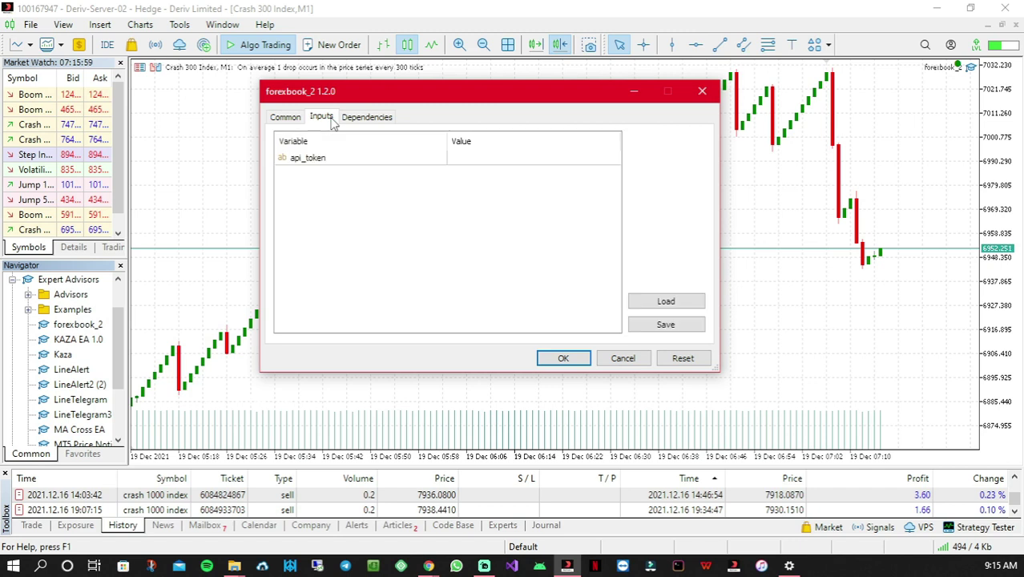
pyautogui.click(467, 160)
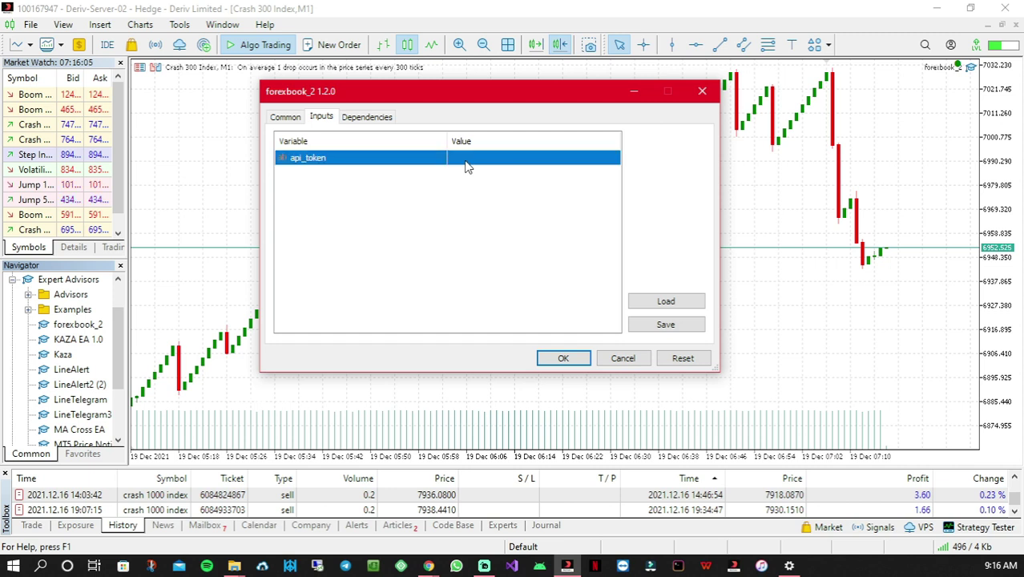
pyautogui.click(468, 163)
pyautogui.rightClick(464, 159)
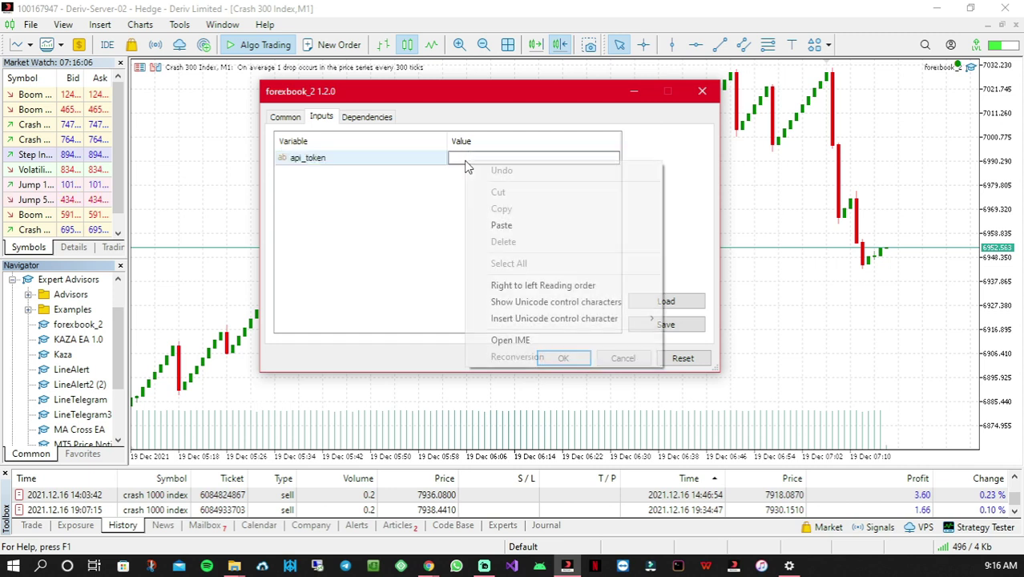
pyautogui.click(503, 226)
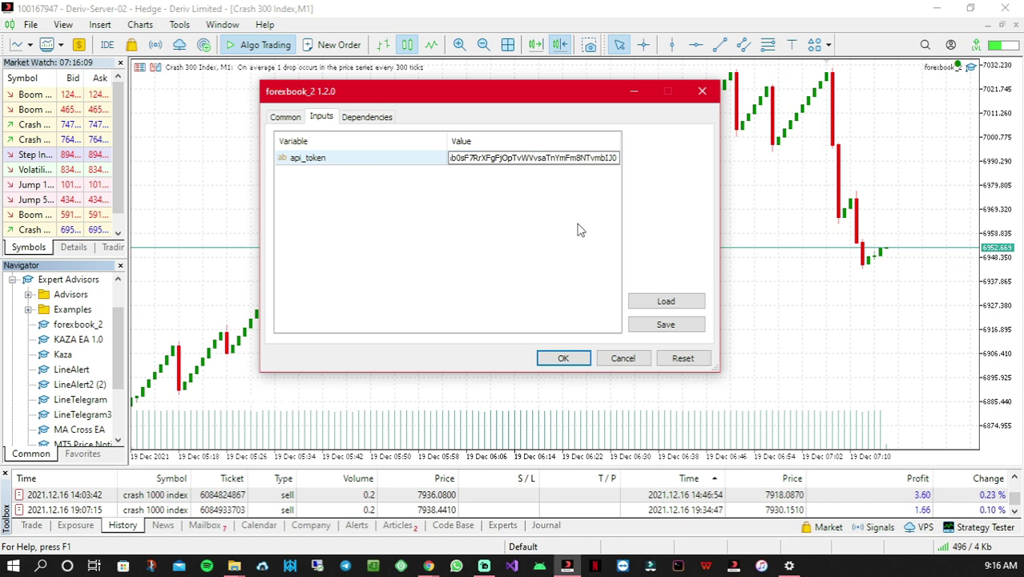
# Apply forexbook_2's settings, see it connect to forexbook.com, and return to Forexbook
pyautogui.click(564, 358)
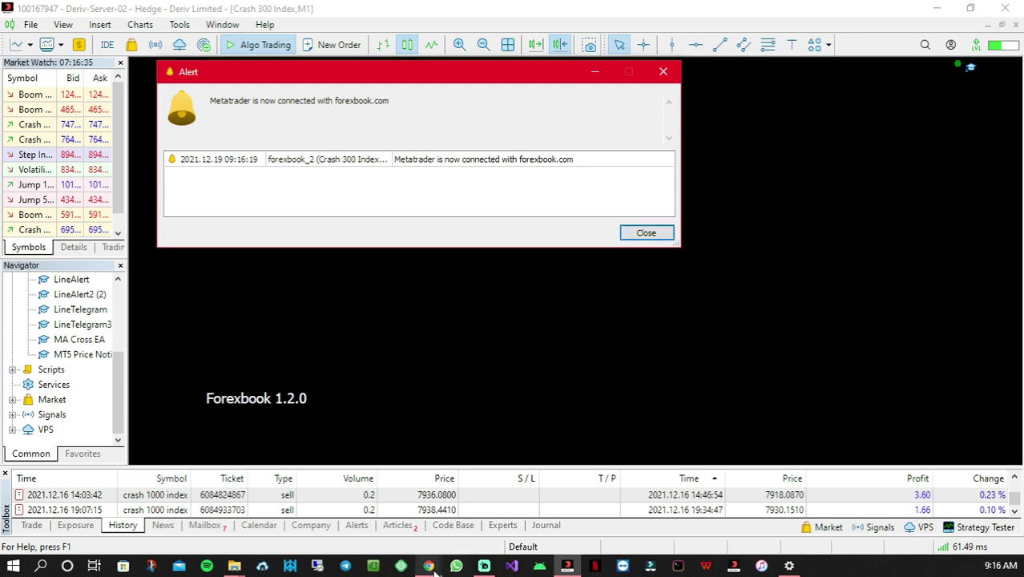
pyautogui.moveTo(429, 566)
pyautogui.click(504, 544)
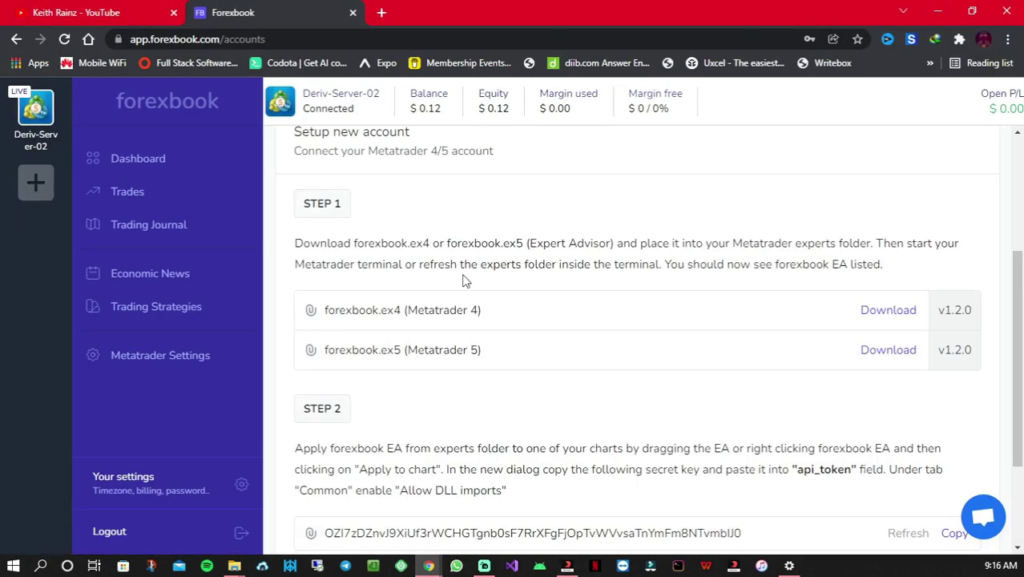
# Review Forexbook's Trades page
pyautogui.scroll(3, 463, 280)
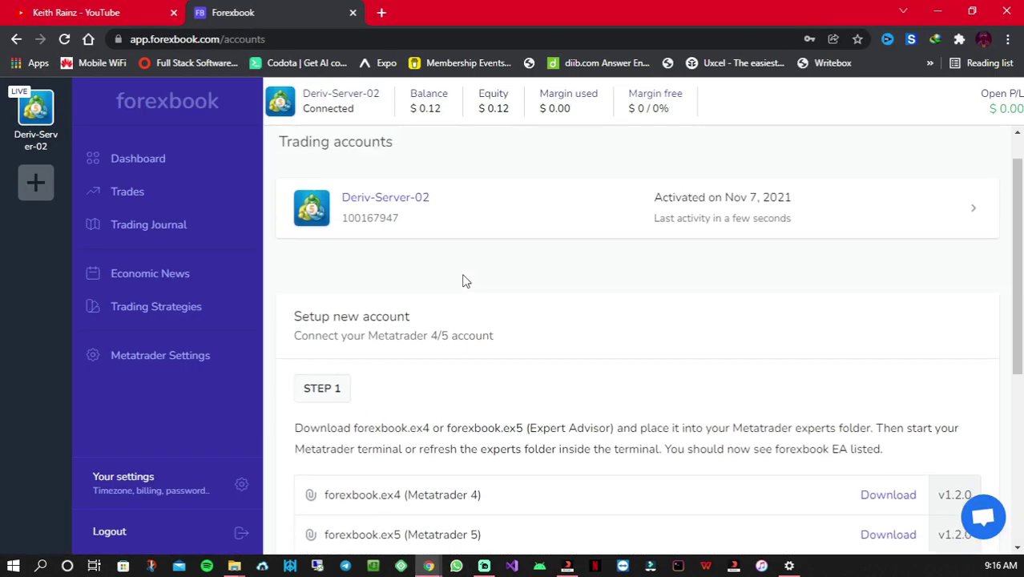
pyautogui.click(122, 194)
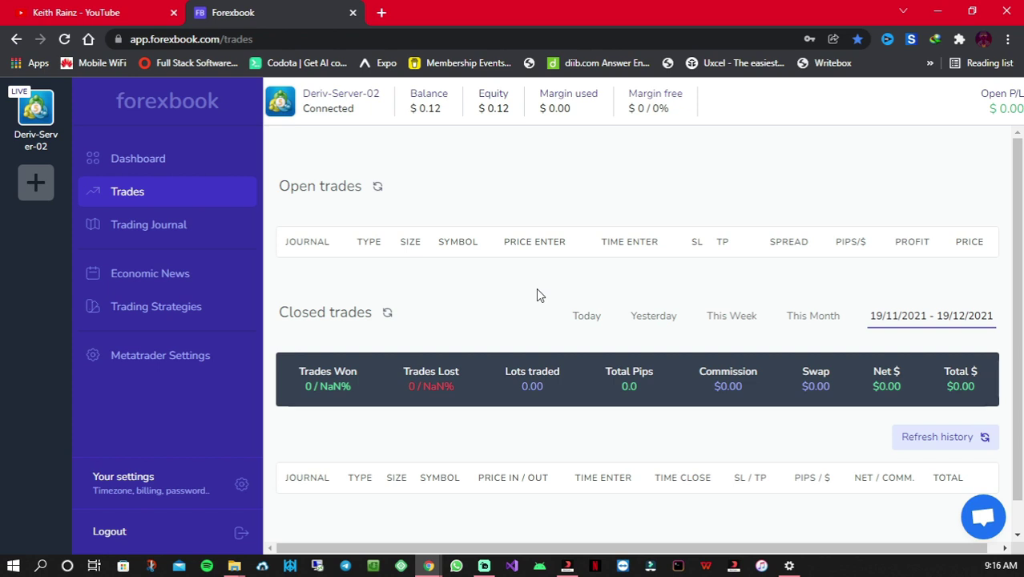
pyautogui.scroll(-1, 700, 270)
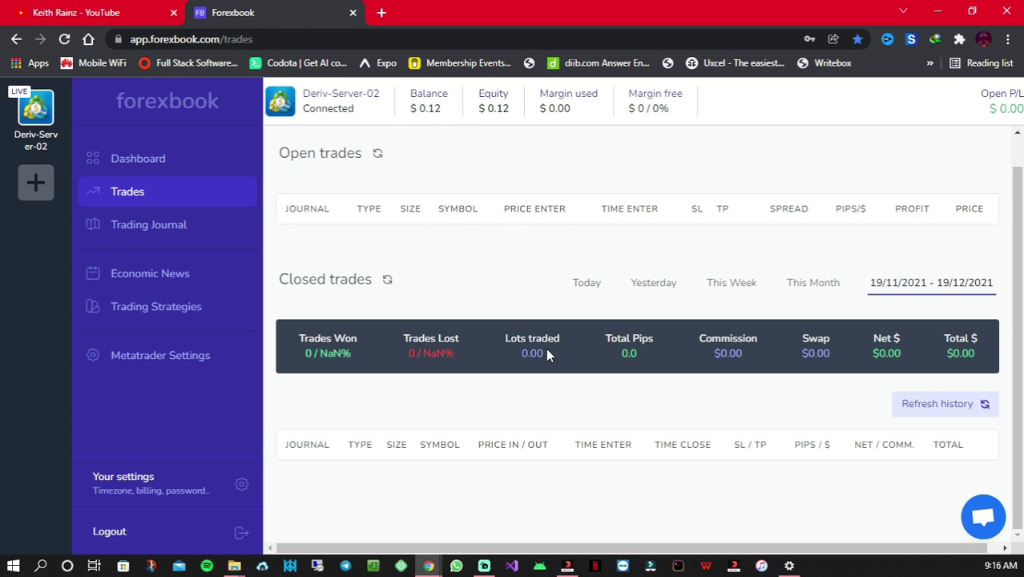
# Check Deriv-Server-02's Latest trades on the Forexbook Dashboard
pyautogui.click(140, 158)
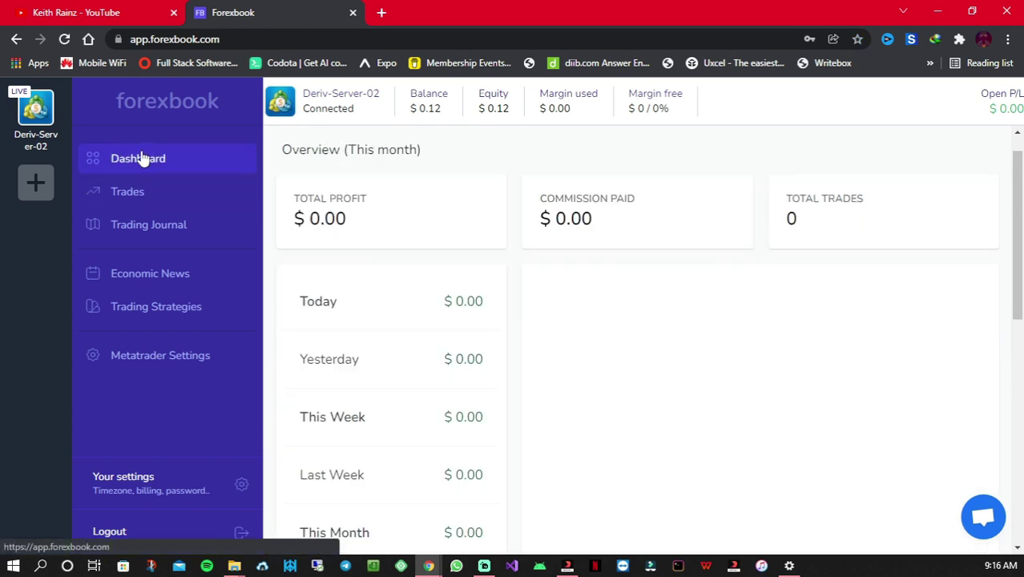
pyautogui.scroll(-5, 632, 204)
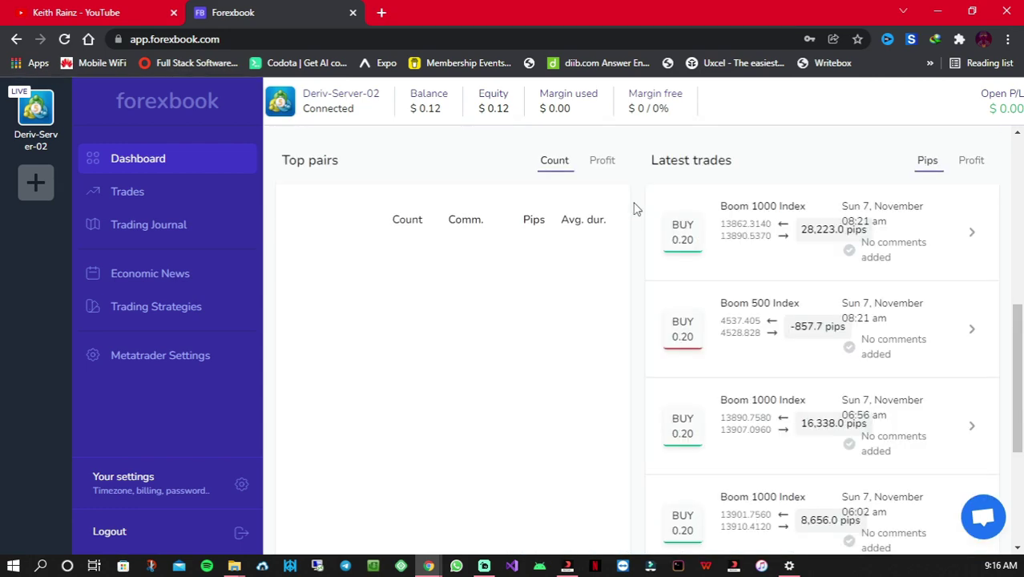
pyautogui.scroll(-3, 633, 208)
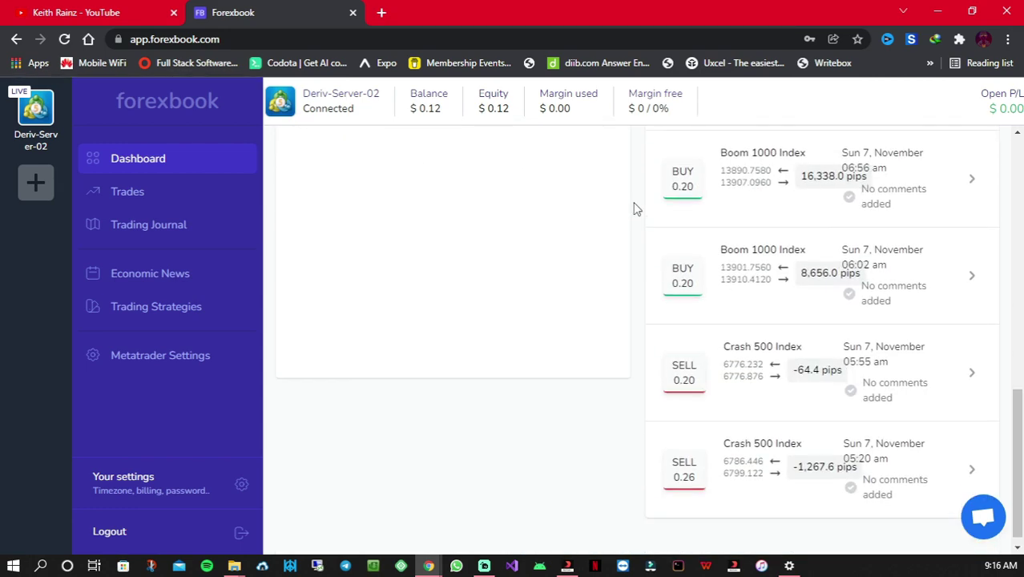